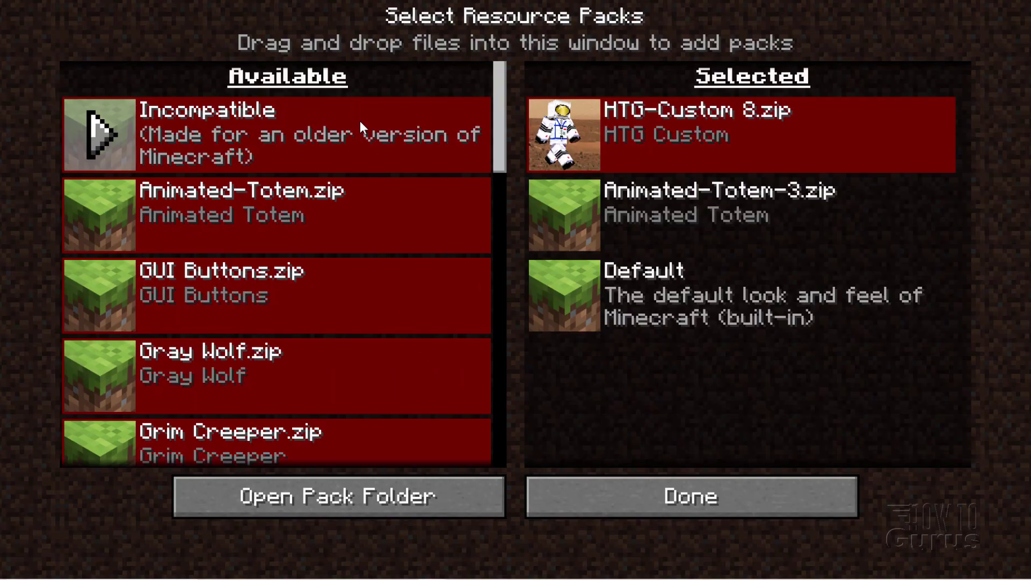
Close the resource pack screens, return to gameplay and show the launcher's Installations list.
left_click_drag(360, 121, 382, 249)
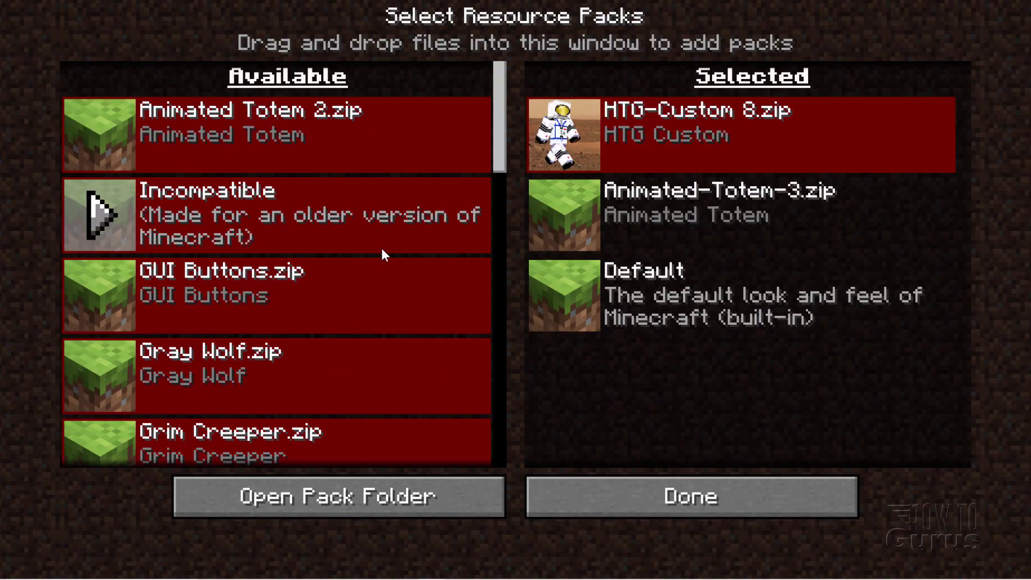
mouse_move(498, 142)
left_mouse_down()
mouse_move(502, 428)
mouse_move(499, 139)
left_mouse_up()
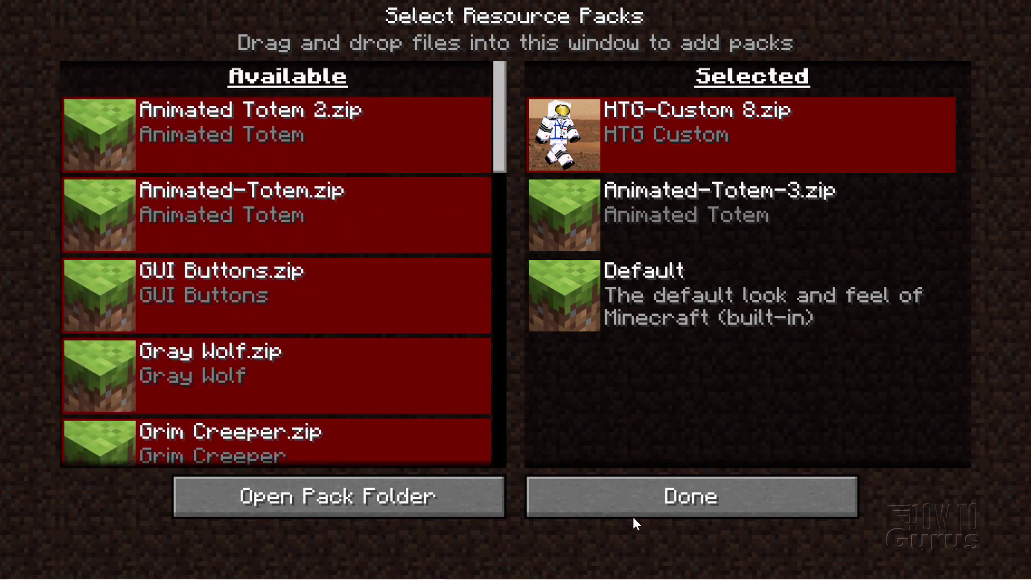
left_click(631, 498)
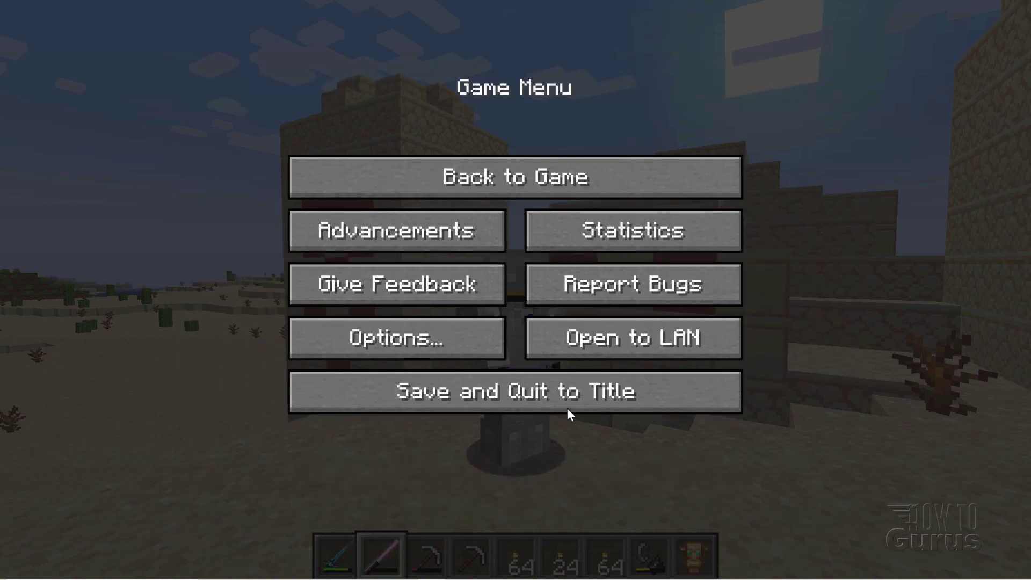
left_click(537, 184)
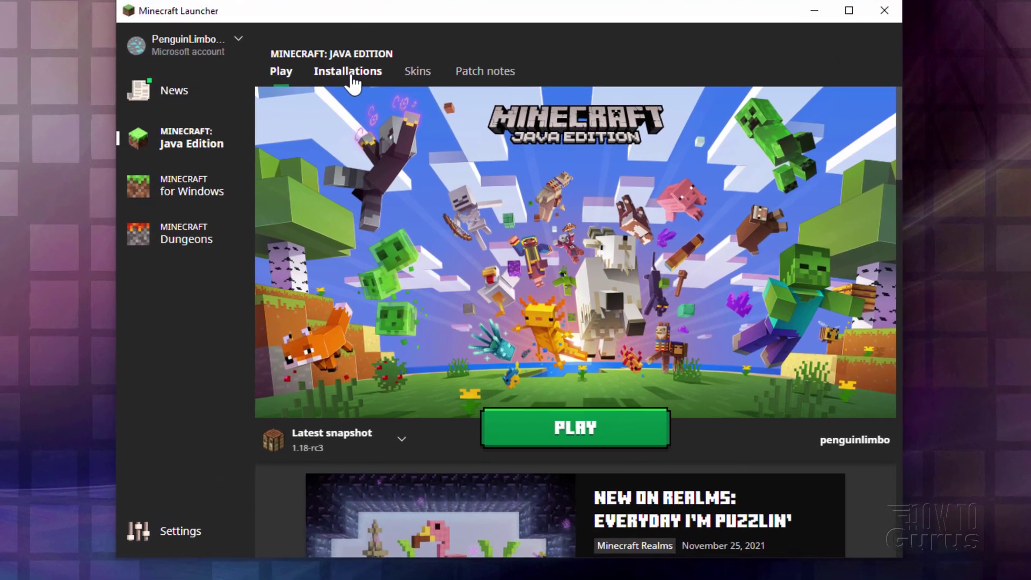
left_click(352, 77)
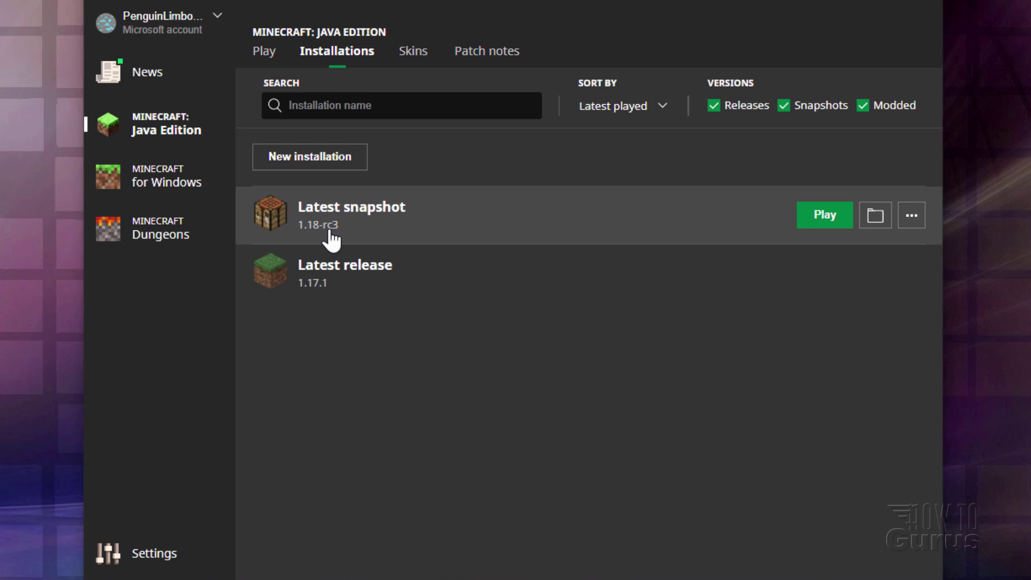
Open the Latest snapshot's .minecraft folder and go into its resourcepacks folder.
left_click(874, 217)
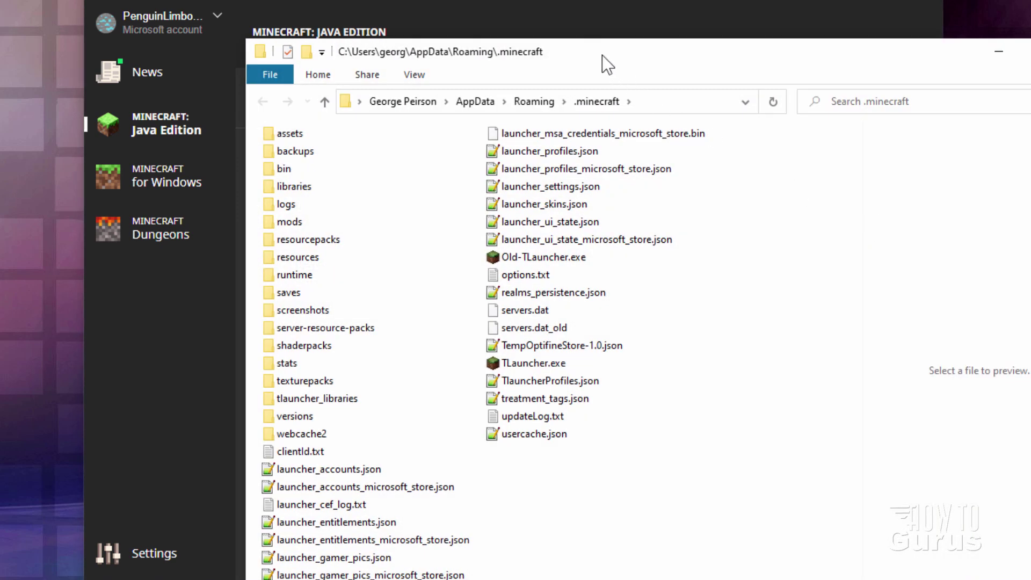
left_click_drag(602, 54, 653, 50)
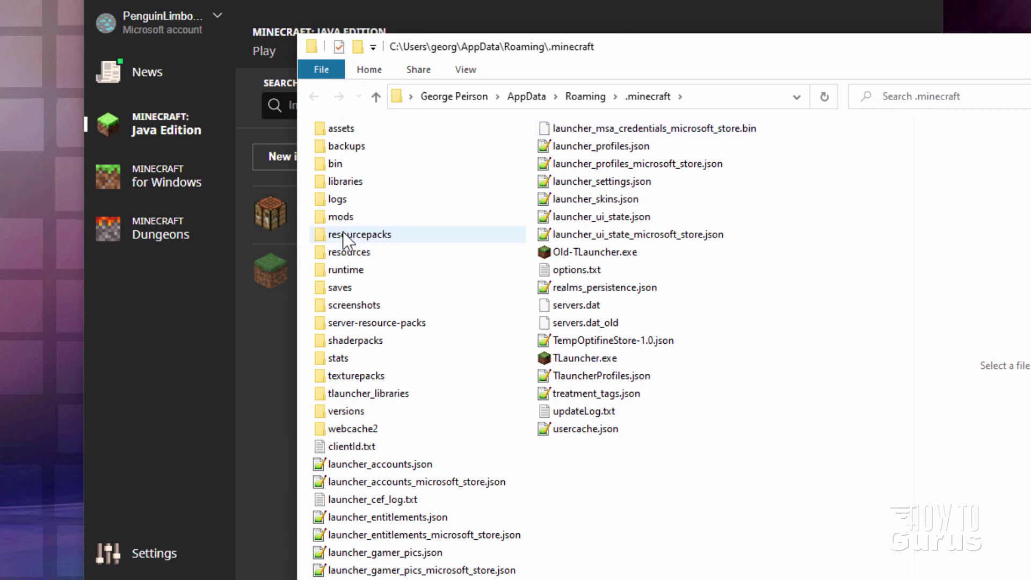
double_click(325, 234)
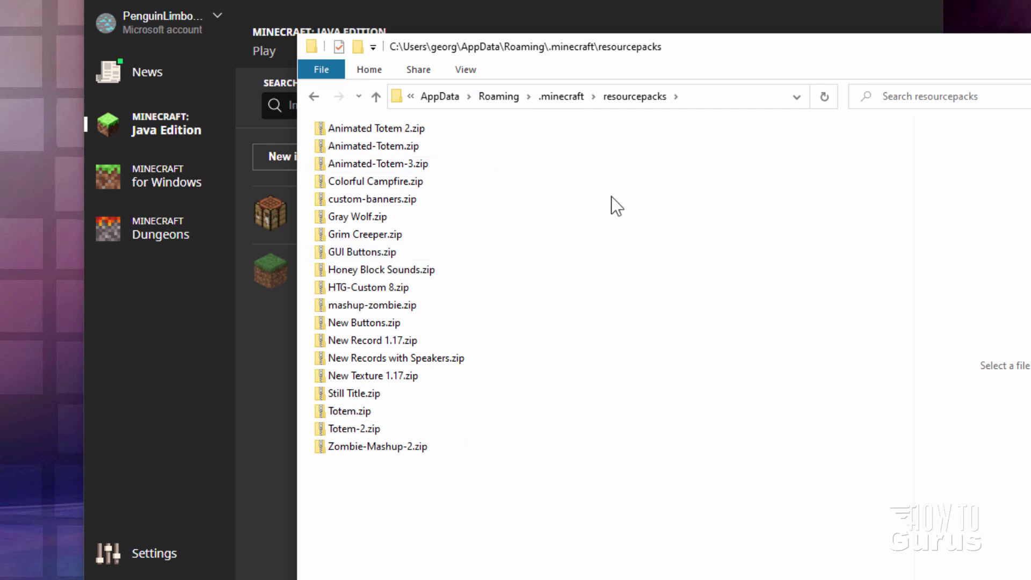
Extract Colorful Campfire.zip into its own Colorful Campfire folder and dismiss the extracted window.
left_click(324, 179)
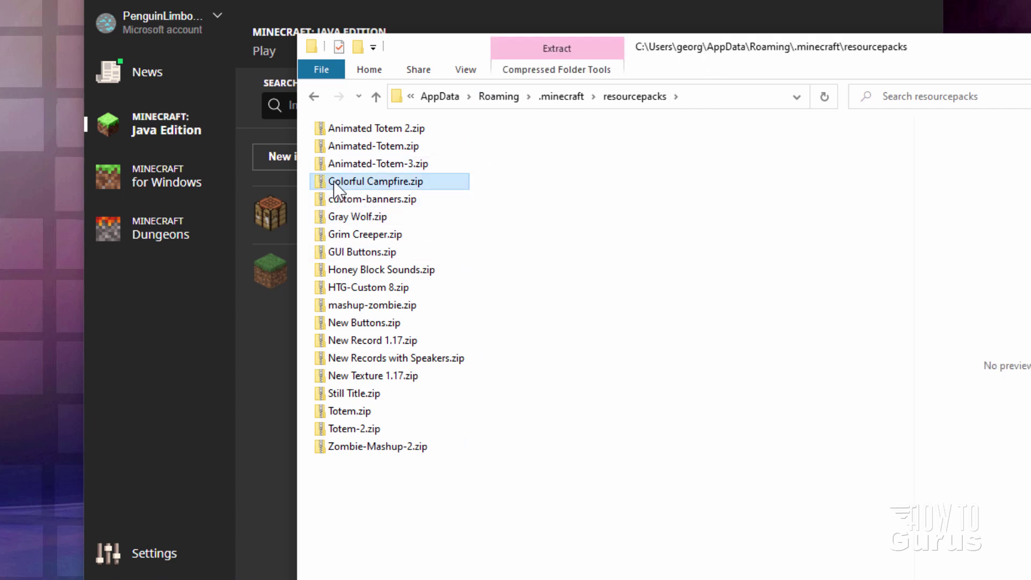
right_click(361, 185)
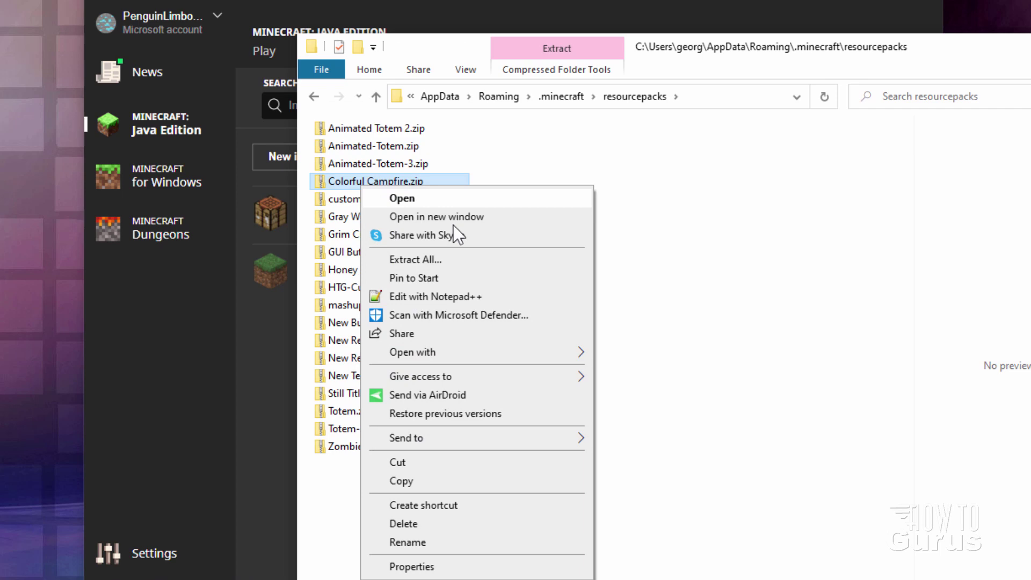
left_click(442, 260)
left_click(698, 458)
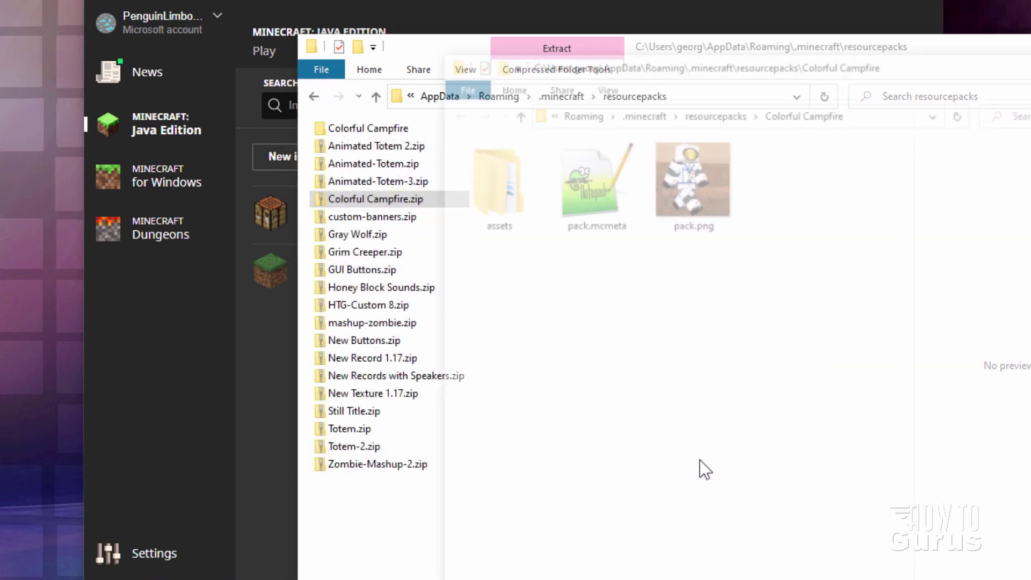
key("alt+F4")
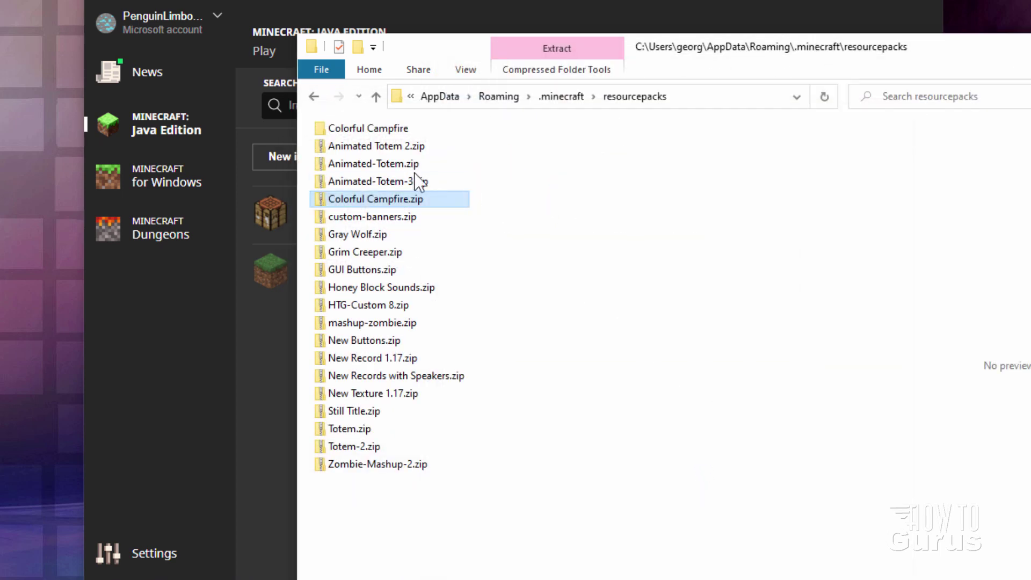
left_click(356, 129)
Delete the original Colorful Campfire.zip and open the extracted pack's pack.mcmeta in Notepad++.
left_click(355, 199)
key("Delete")
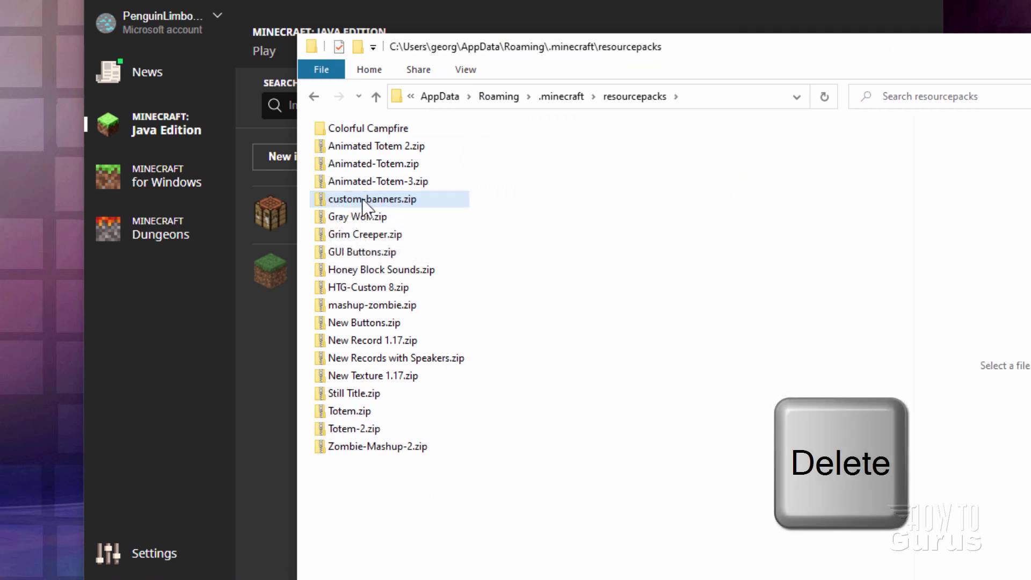
double_click(333, 131)
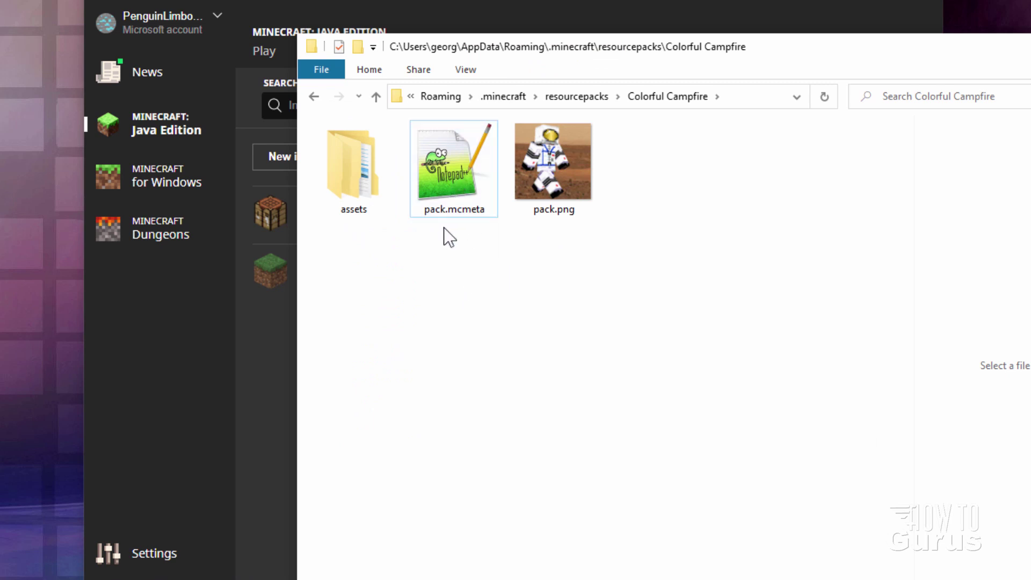
double_click(450, 205)
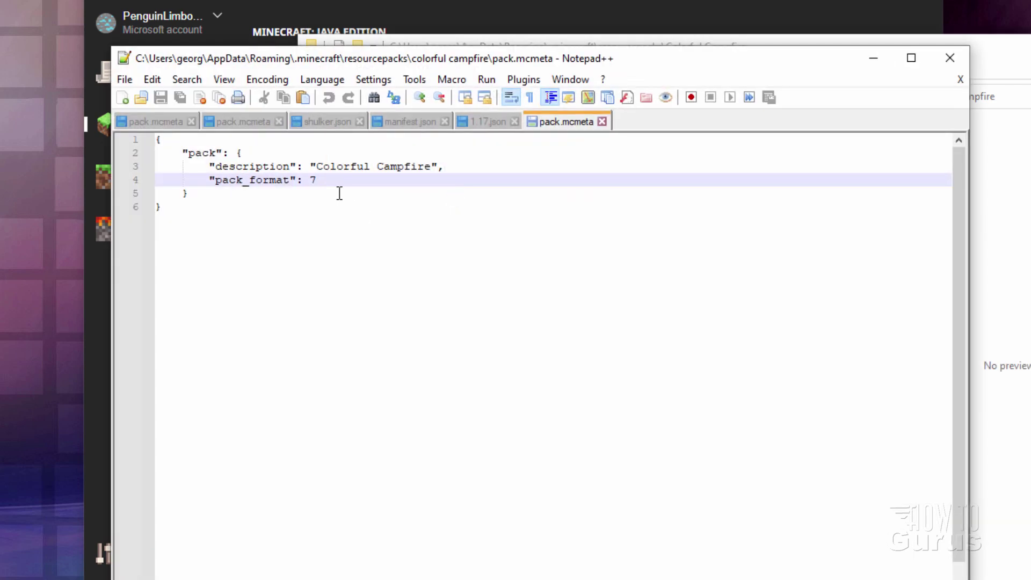
Replace pack_format 7 with 8 in pack.mcmeta, save it and close Notepad++.
left_click(331, 191)
left_click(324, 180)
key("BackSpace")
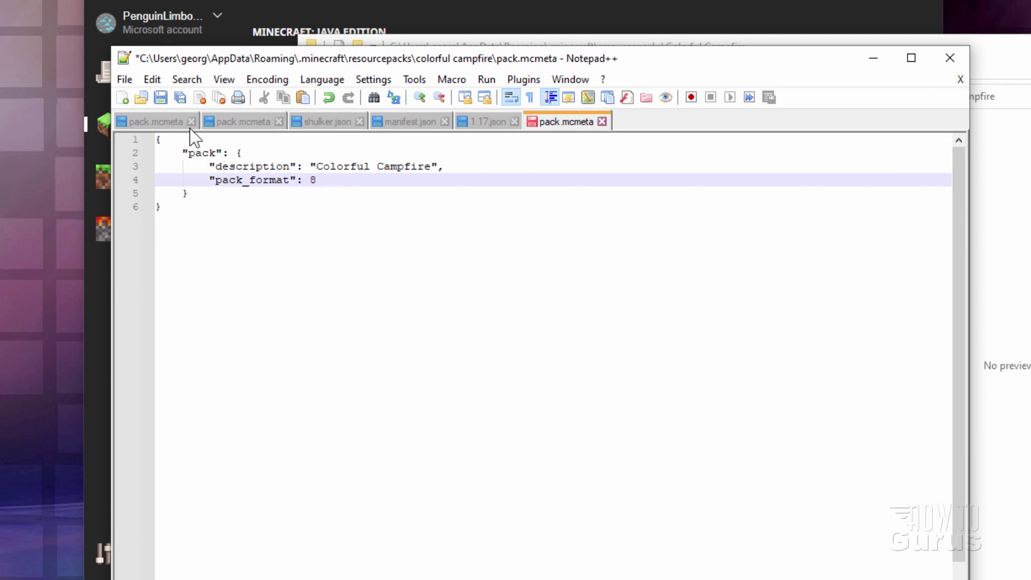
left_click(162, 99)
left_click(950, 57)
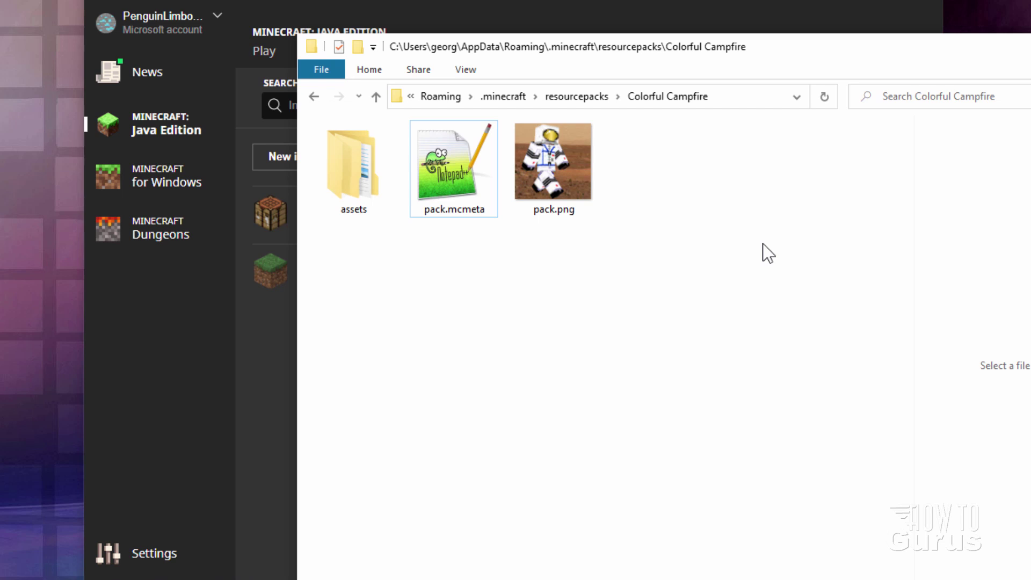
Compress assets, pack.mcmeta and pack.png into a new Colorful Campfire.zip.
left_click_drag(762, 247, 341, 153)
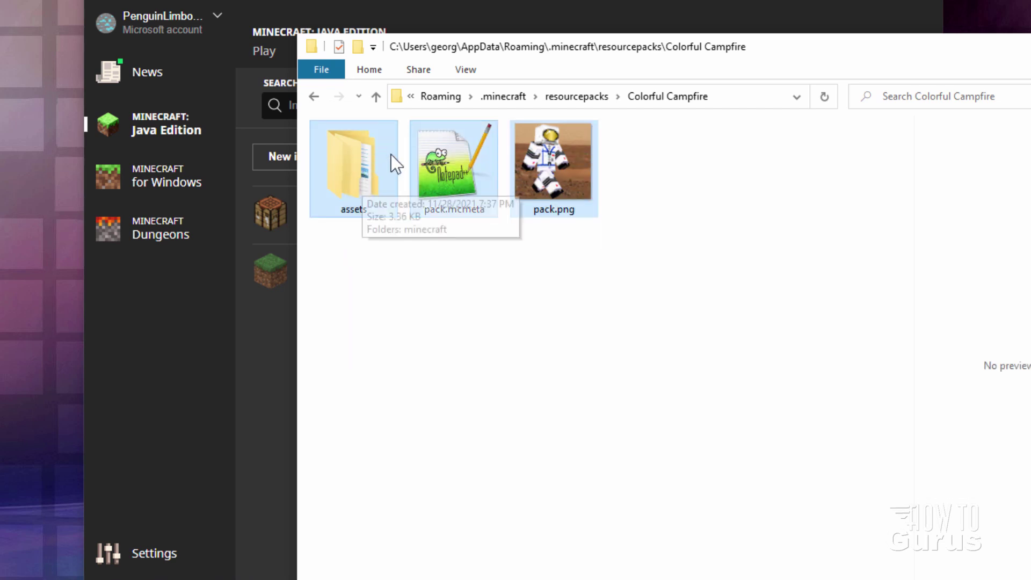
left_click(419, 71)
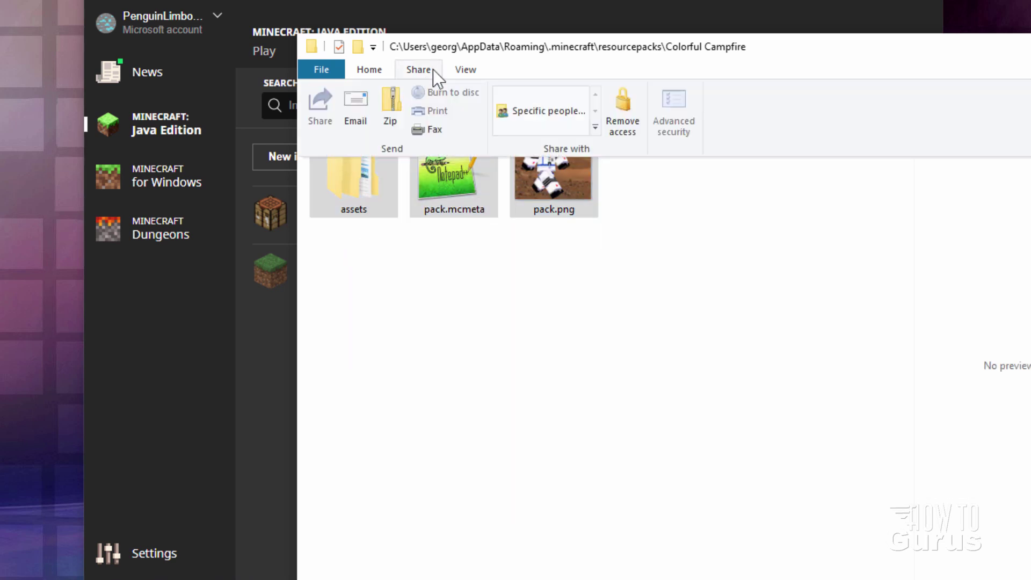
left_click(391, 121)
type("Colo")
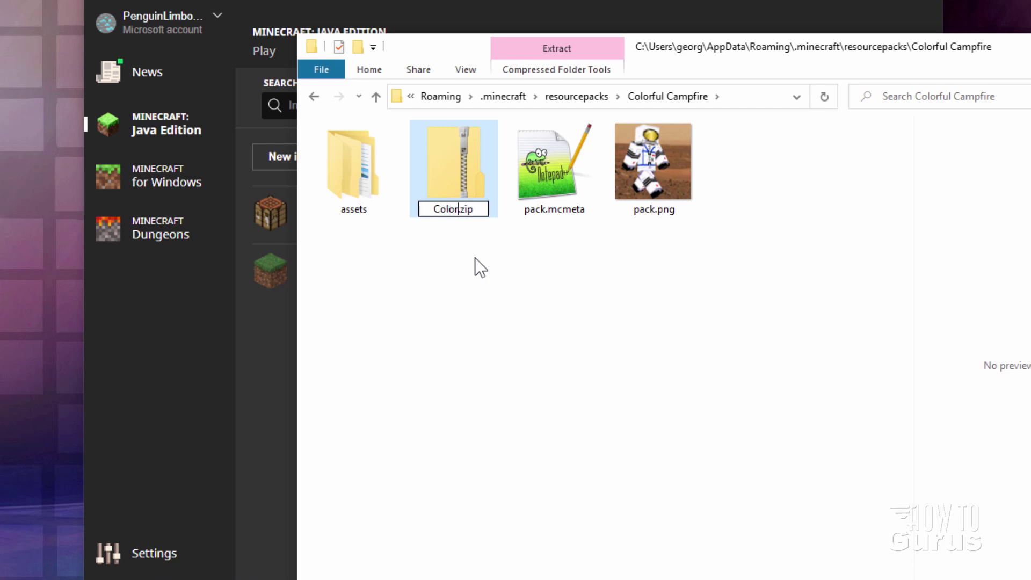
type("rful Campf")
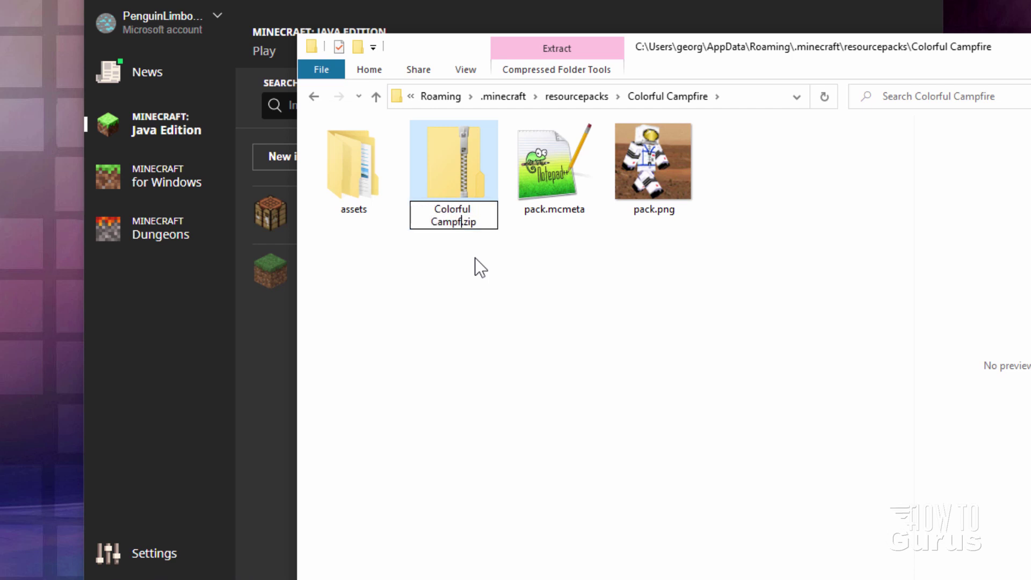
type("ire")
key("Return")
left_click(495, 278)
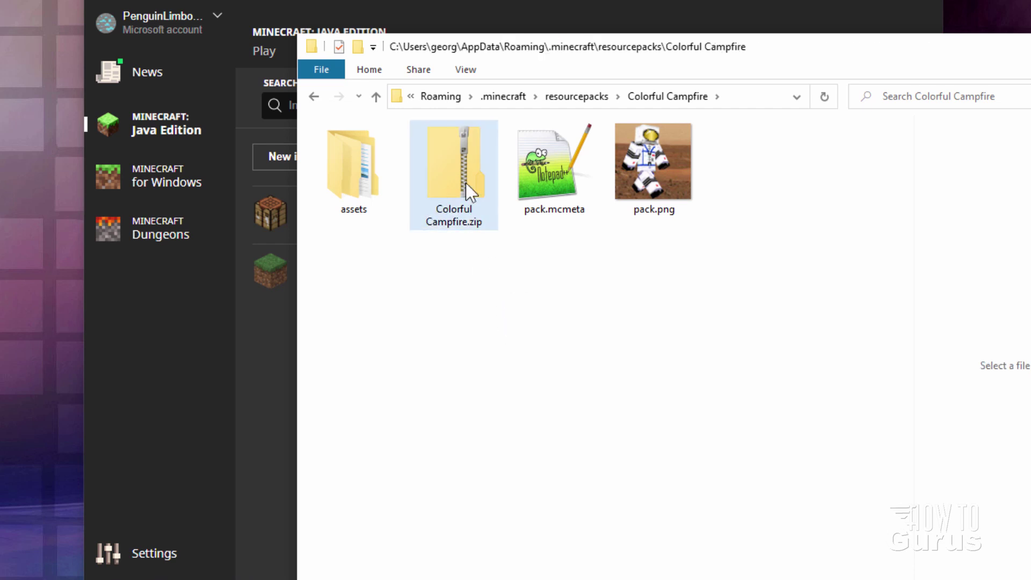
left_click(465, 182)
Move the zip up into resourcepacks and delete the loose Colorful Campfire folder.
left_click_drag(454, 162, 568, 97)
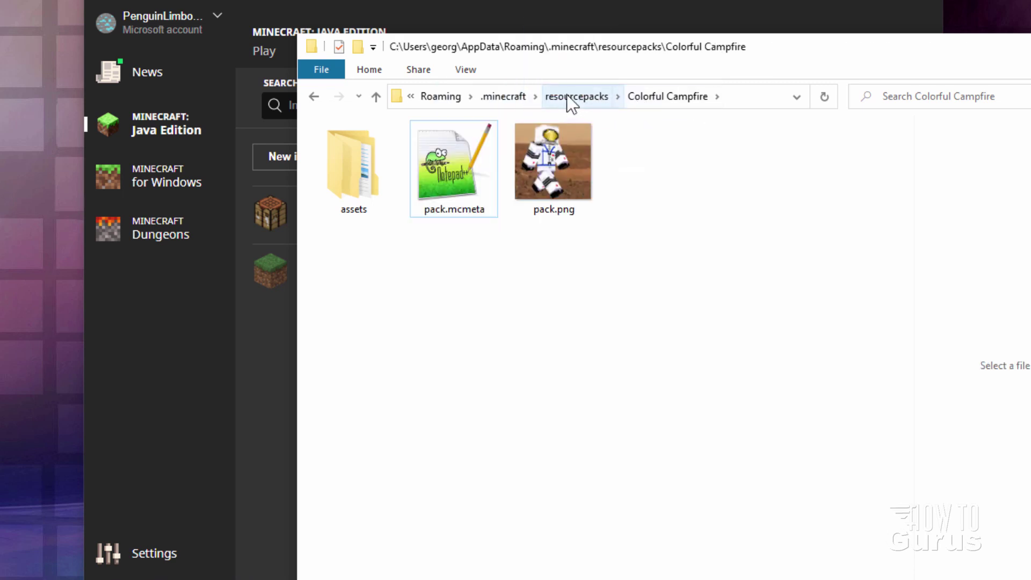
left_click(581, 102)
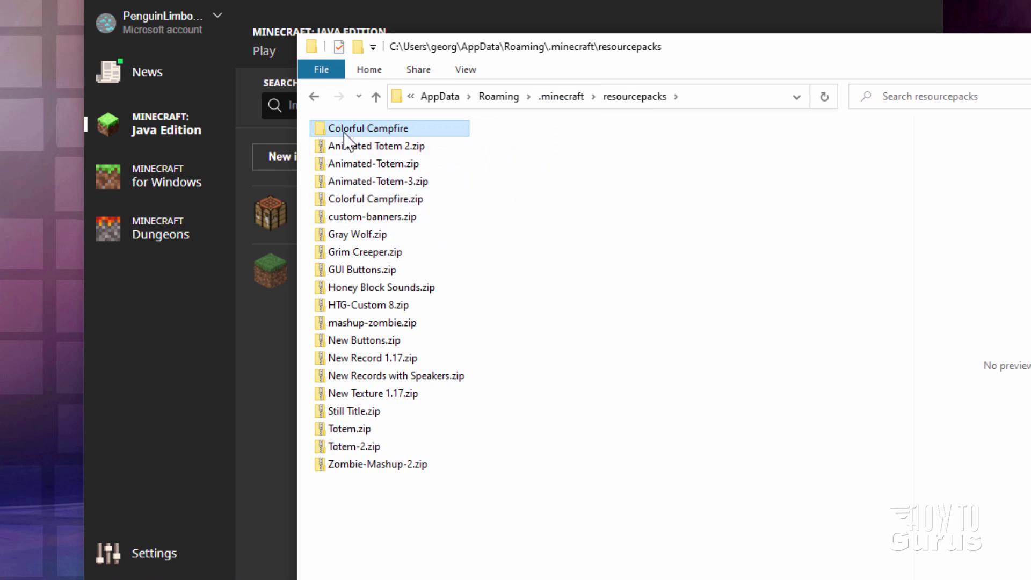
left_click(323, 130)
key("Delete")
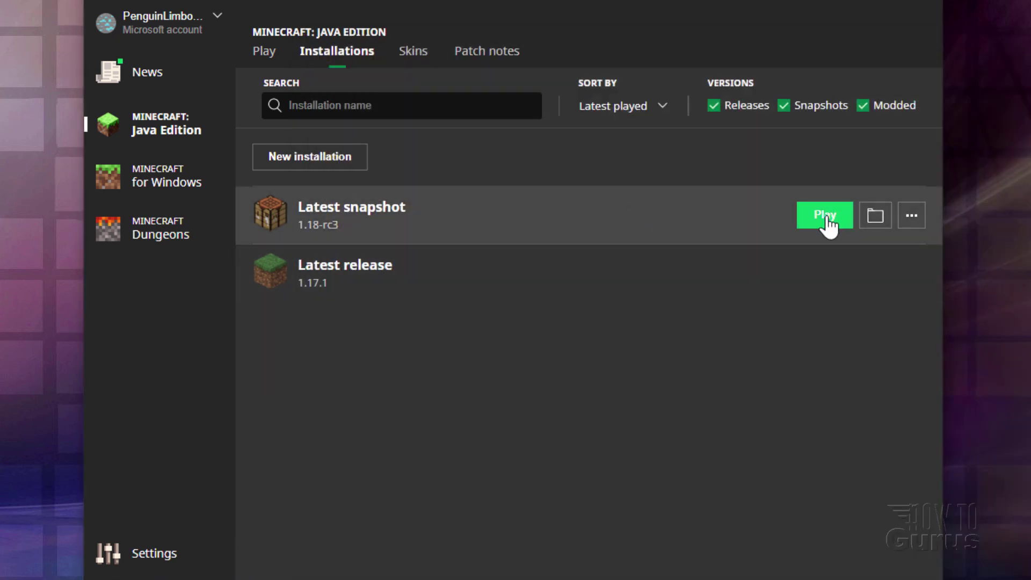
Launch the Latest snapshot 1.18-rc3 installation from the launcher.
left_click(826, 222)
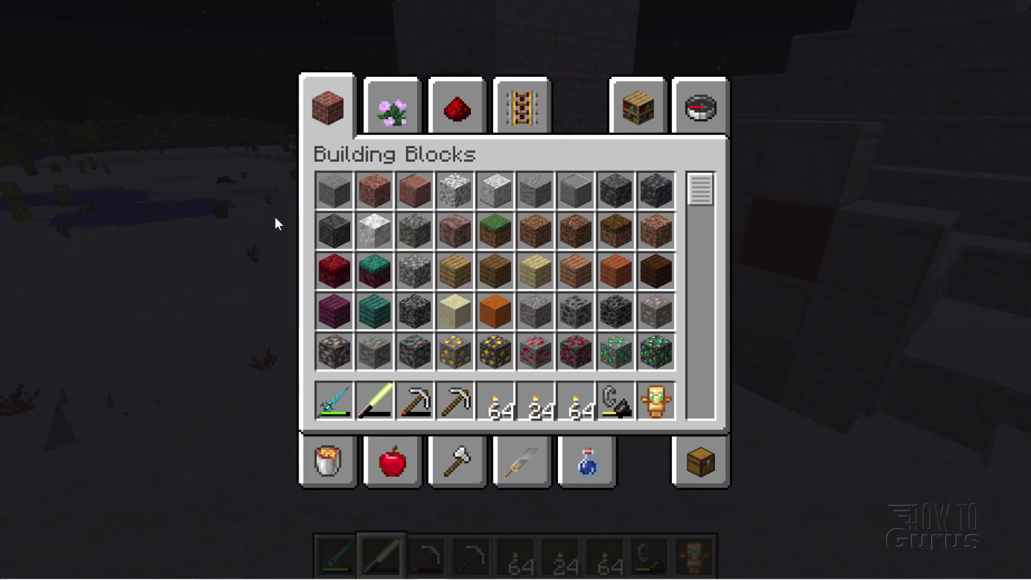
Pause the game and enable Colorful Campfire.zip in the Resource Packs selection.
key("Escape")
key("Escape")
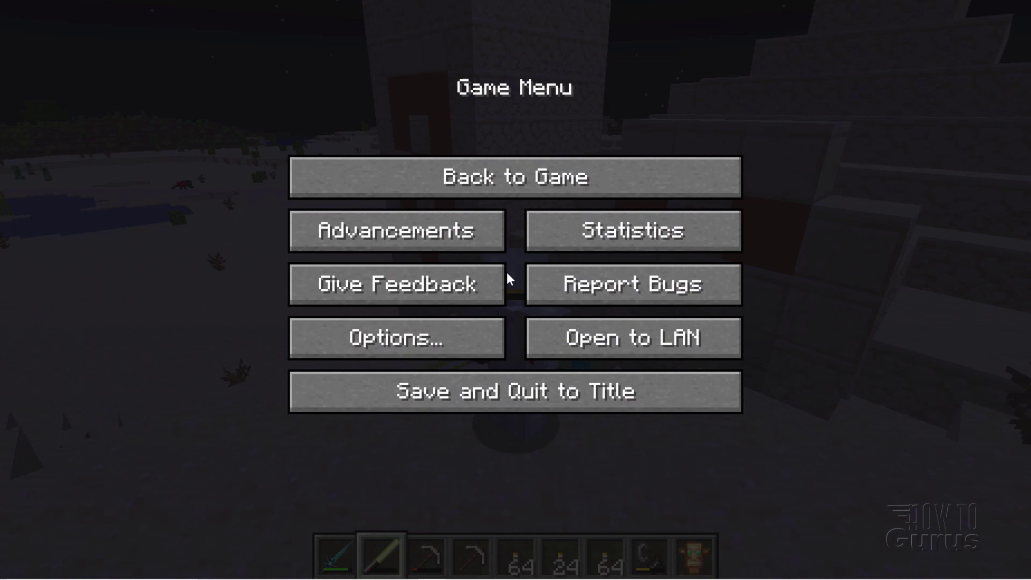
left_click(427, 340)
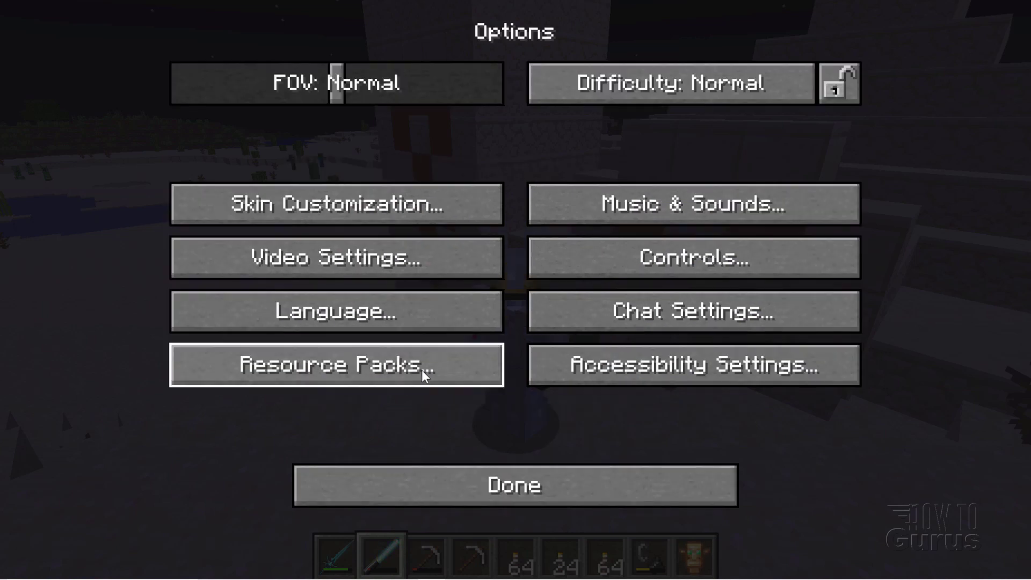
left_click(337, 374)
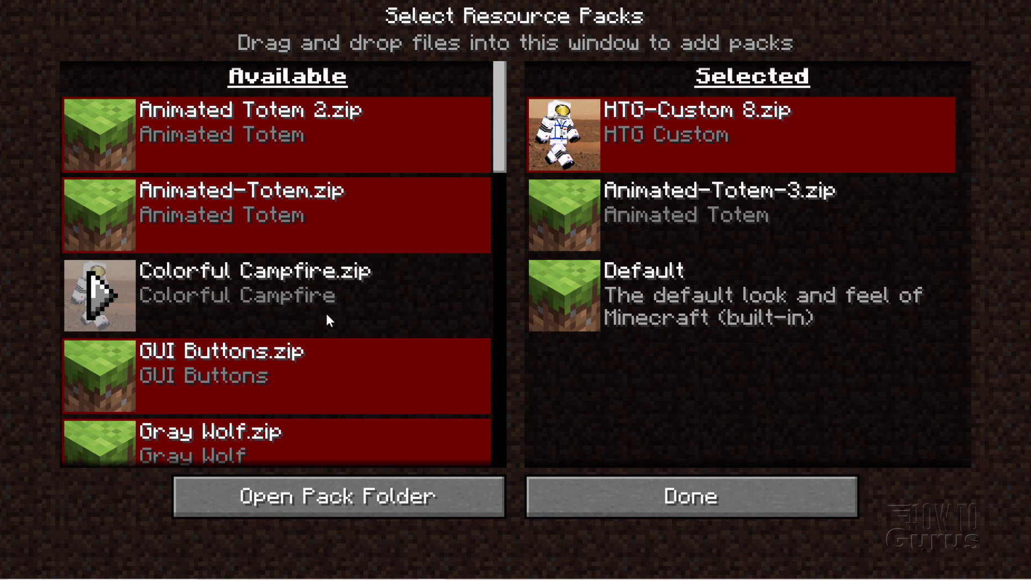
left_click(95, 289)
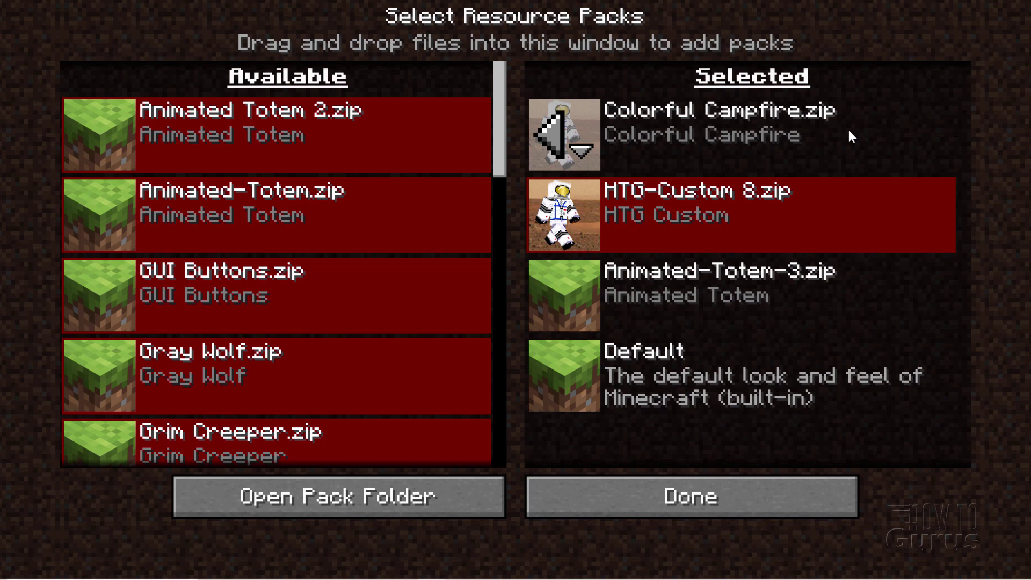
mouse_move(277, 134)
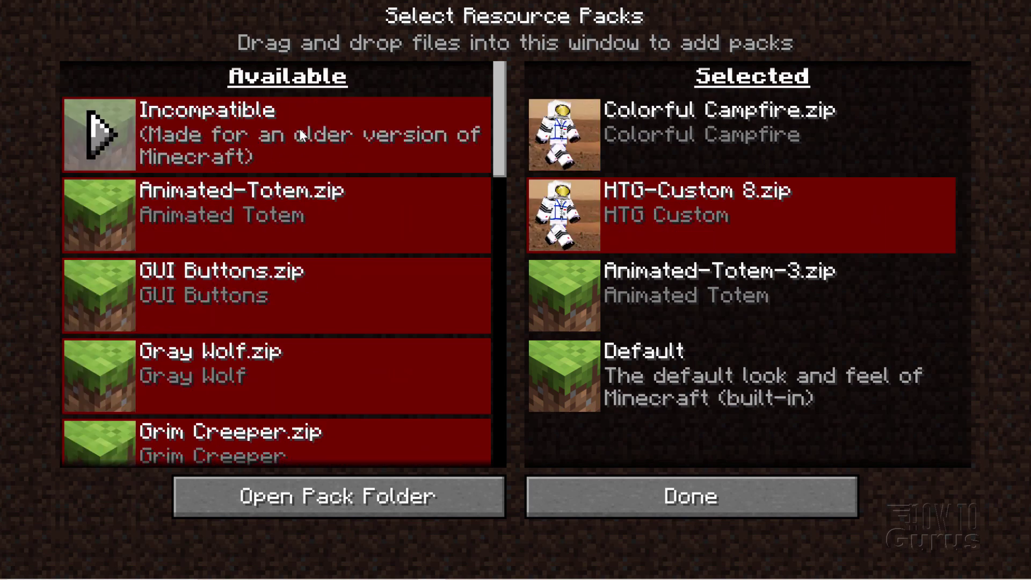
left_click_drag(495, 103, 493, 79)
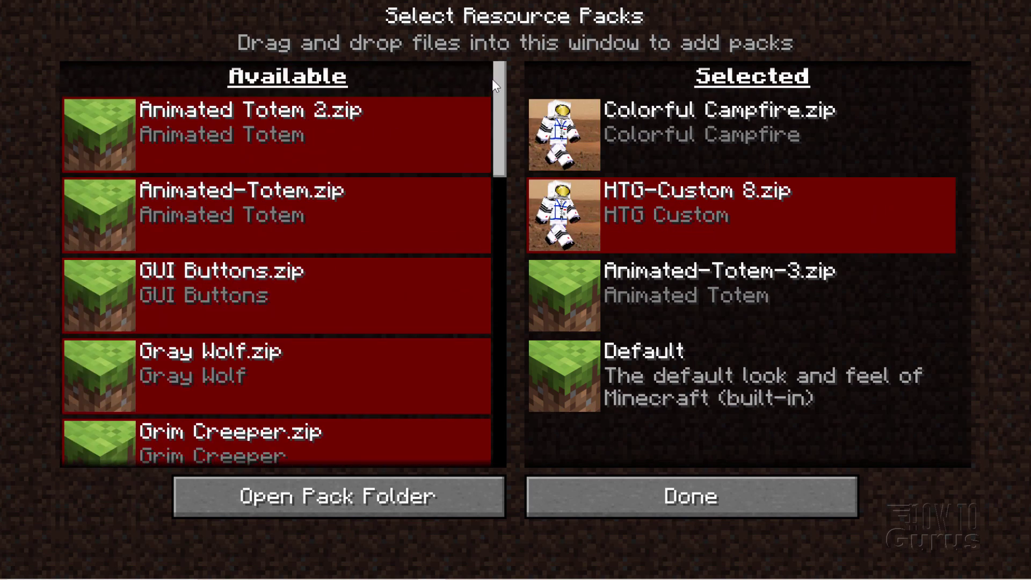
mouse_move(677, 121)
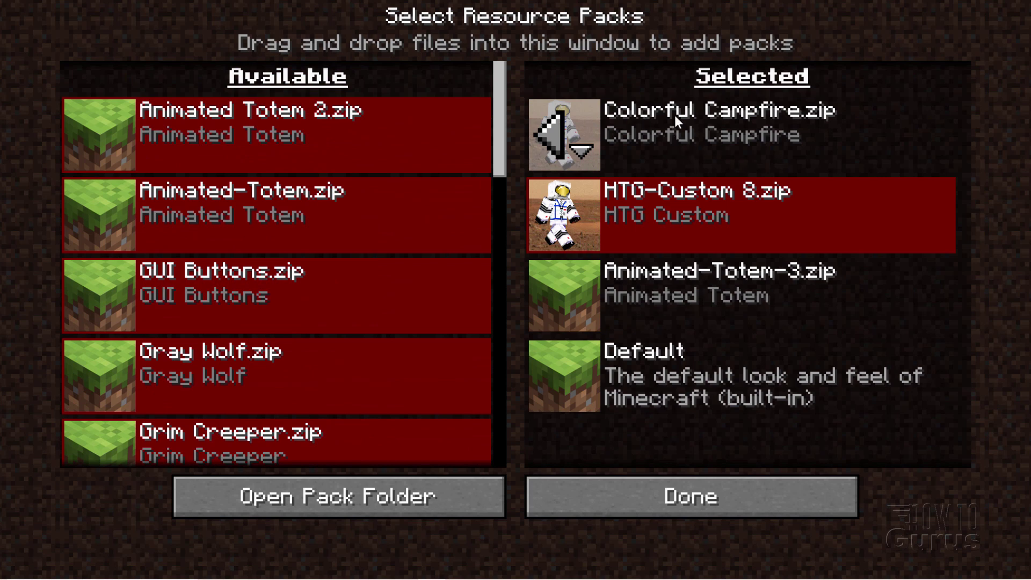
Apply the pack selection, leave Options and return to the game world.
left_click(705, 484)
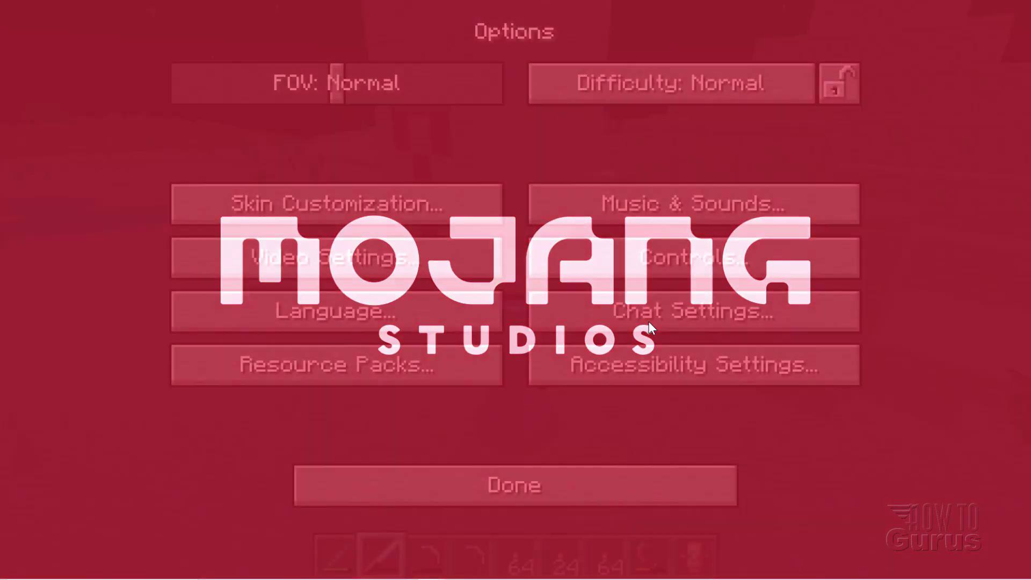
left_click(558, 471)
left_click(504, 178)
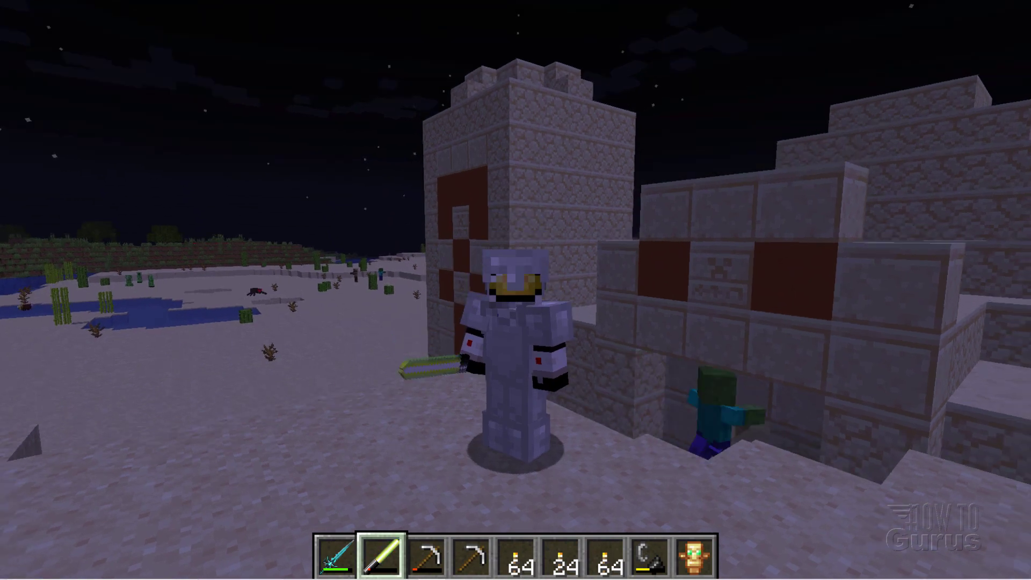
Put a Campfire from the Decoration Blocks tab into the hotbar.
key("e")
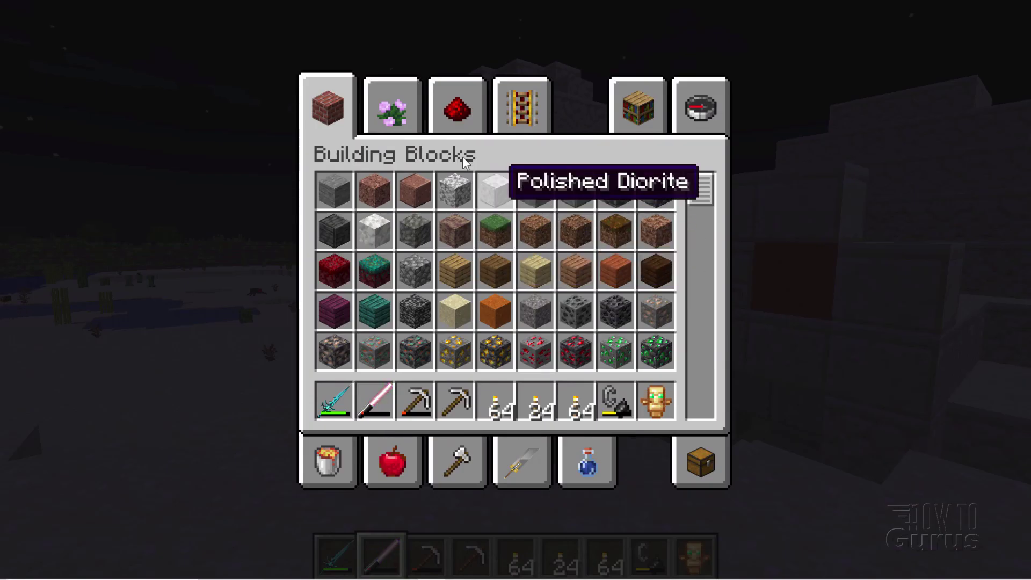
left_click(403, 109)
left_click_drag(703, 189, 679, 410)
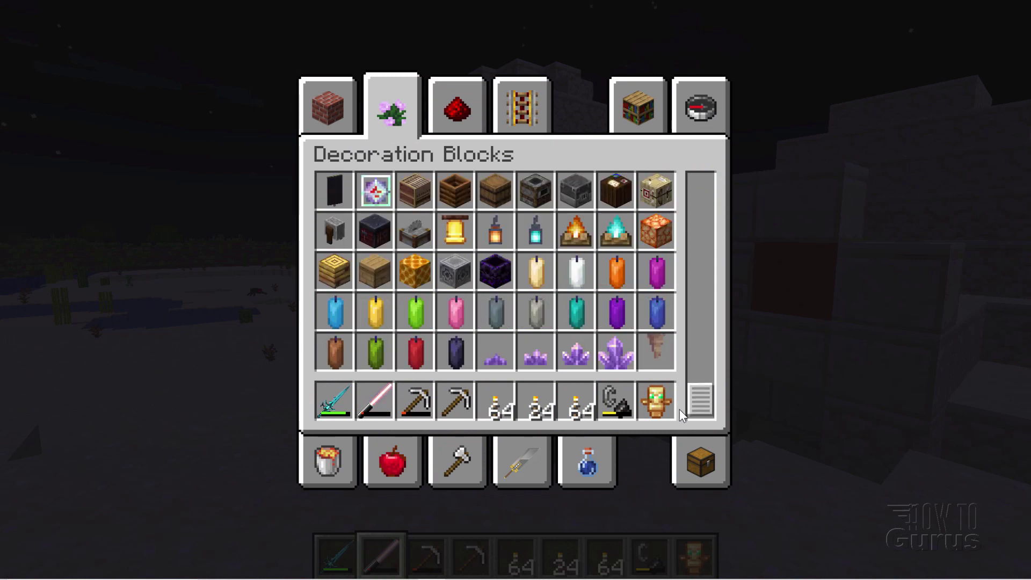
left_click(574, 234)
left_click(621, 401)
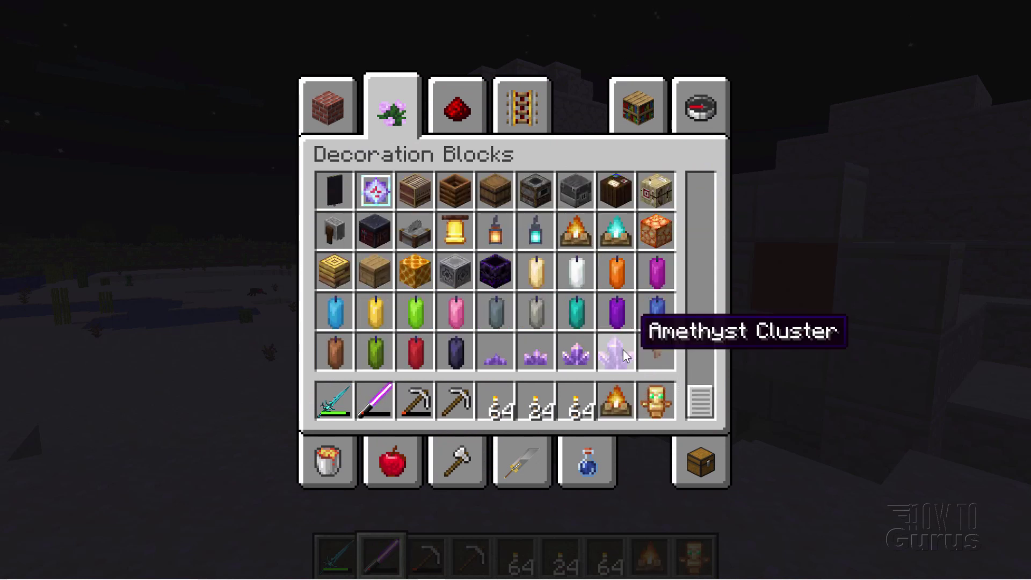
key("Escape")
Place the campfire on the sand and view its coloured flame from different camera angles.
key("F5")
right_click(516, 290)
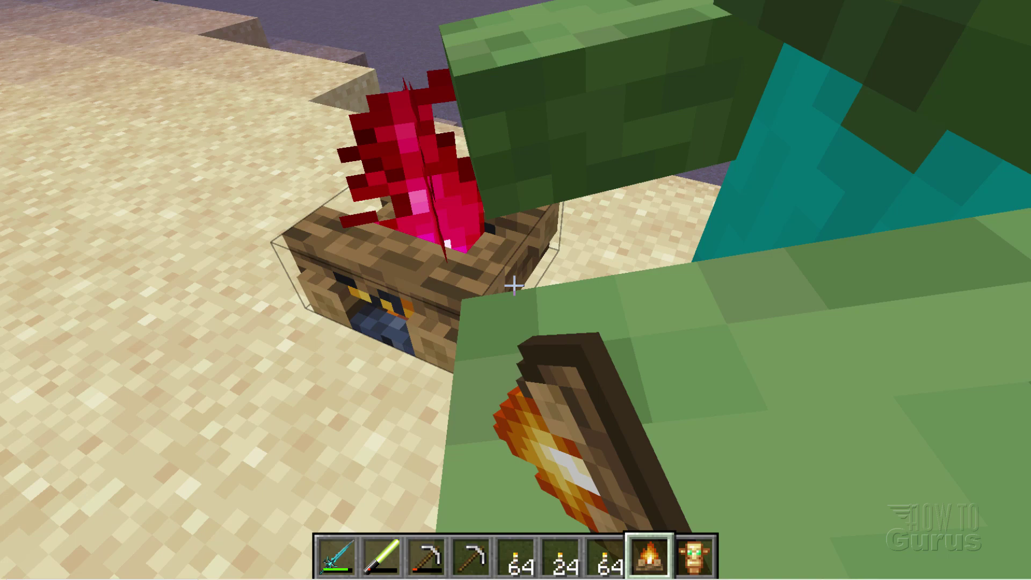
key("F5")
key("F5")
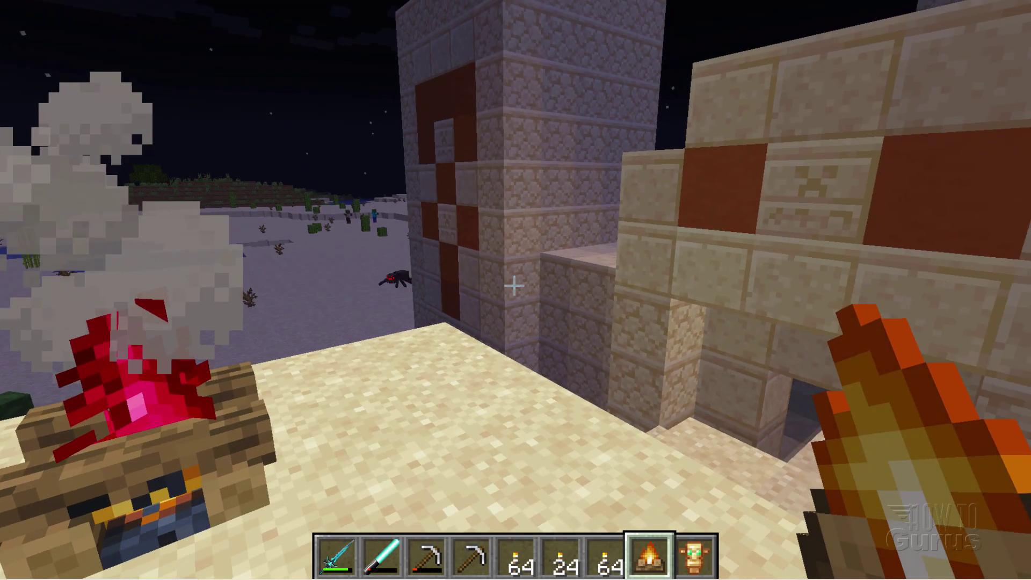
key("F5")
key("F5")
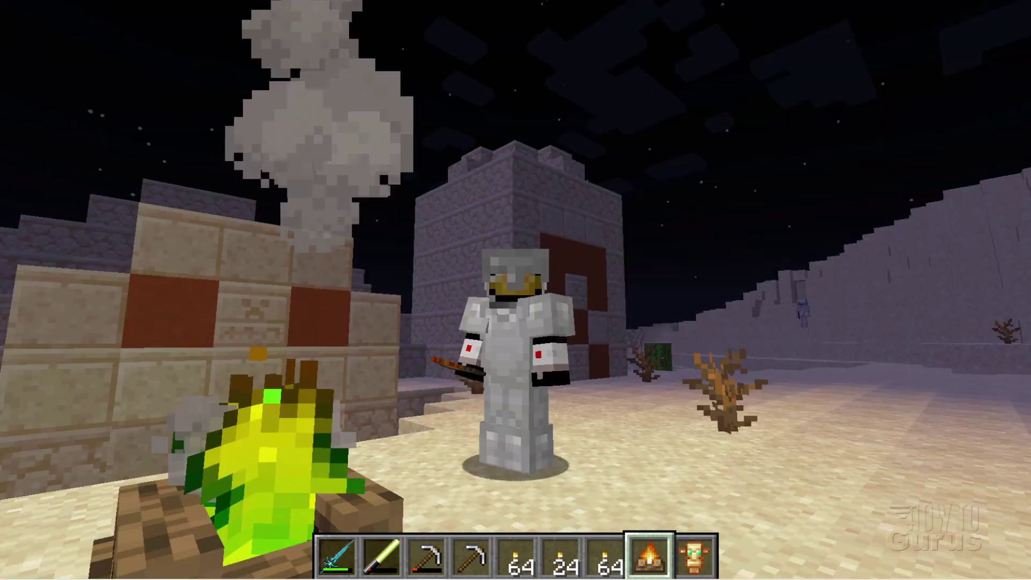